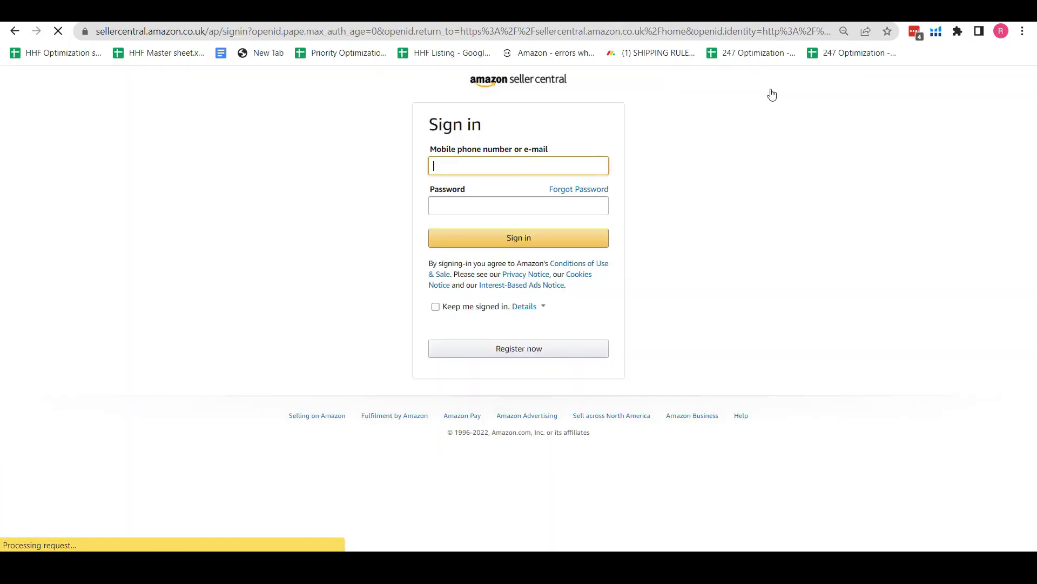
Sign in, then open Manage All Inventory and the suppressed and inactive listings in new tabs
left_click(514, 243)
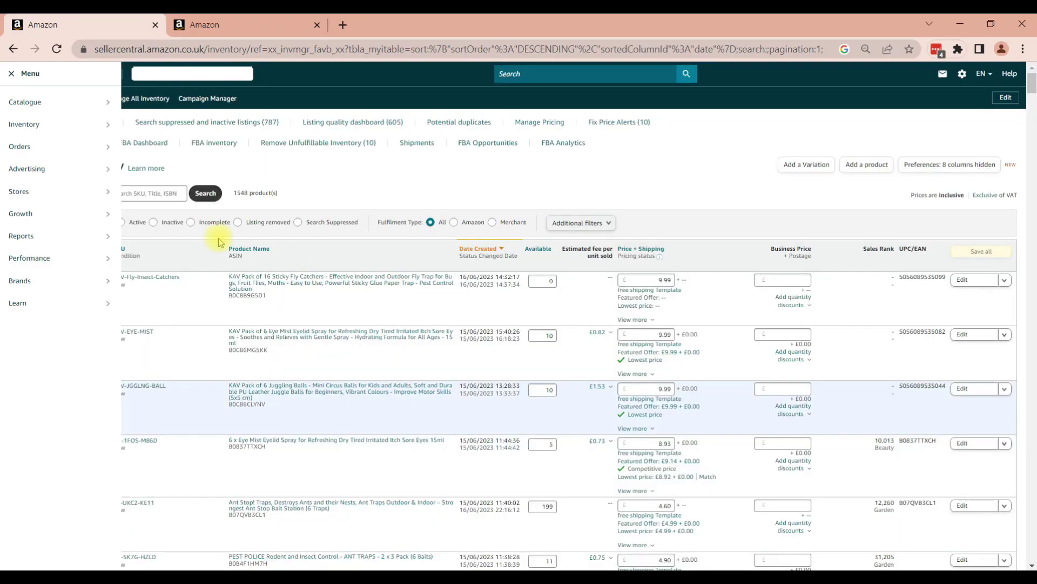
left_click(219, 241)
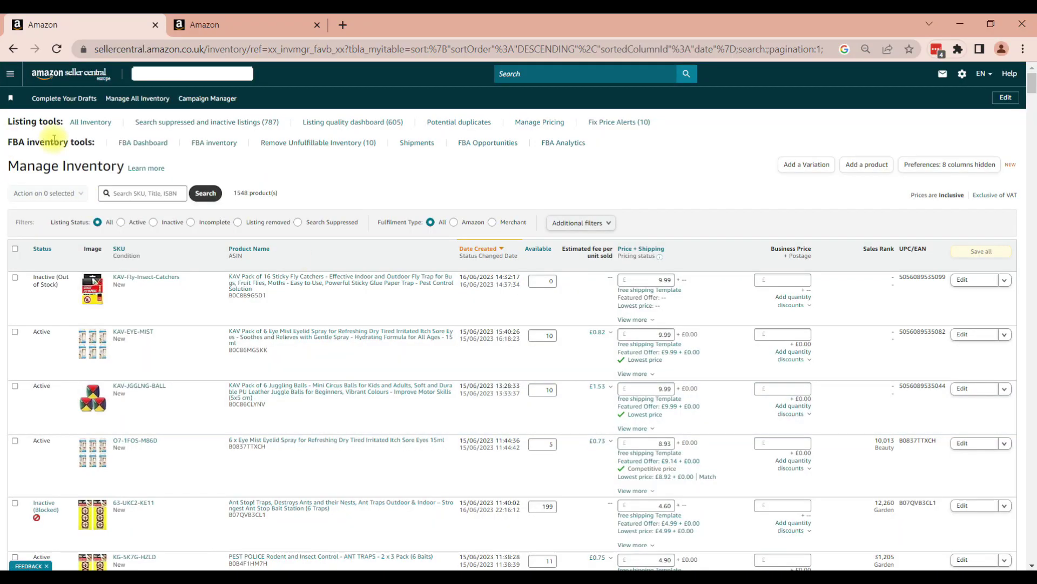
left_click(10, 75)
mouse_move(57, 124)
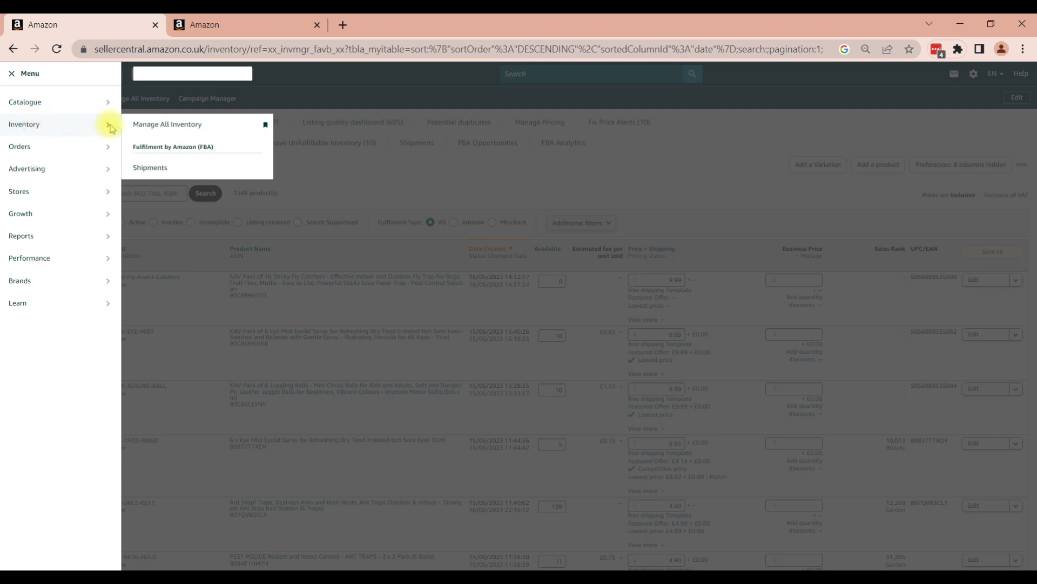
middle_click(166, 124)
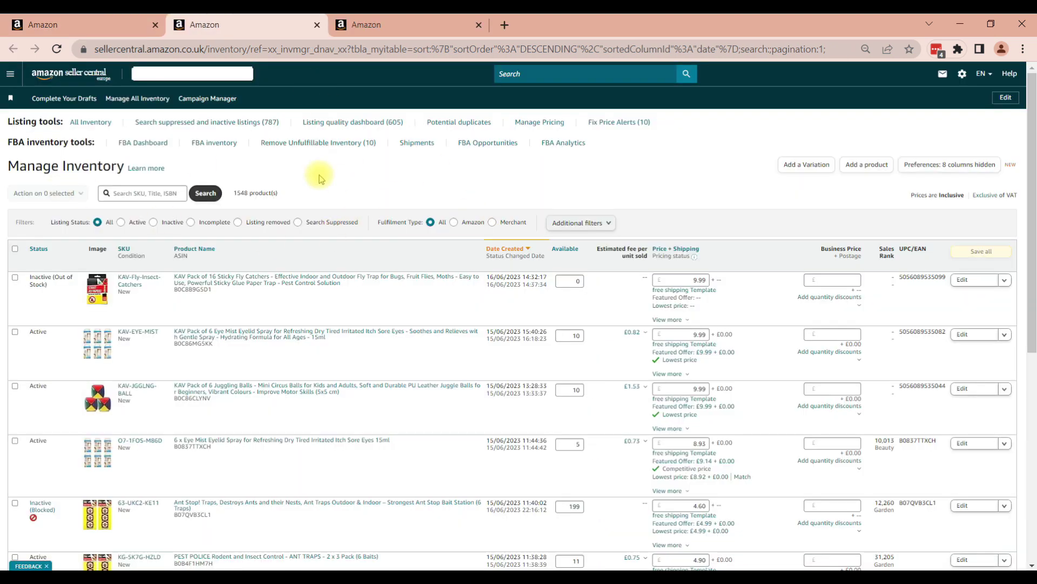
middle_click(211, 124)
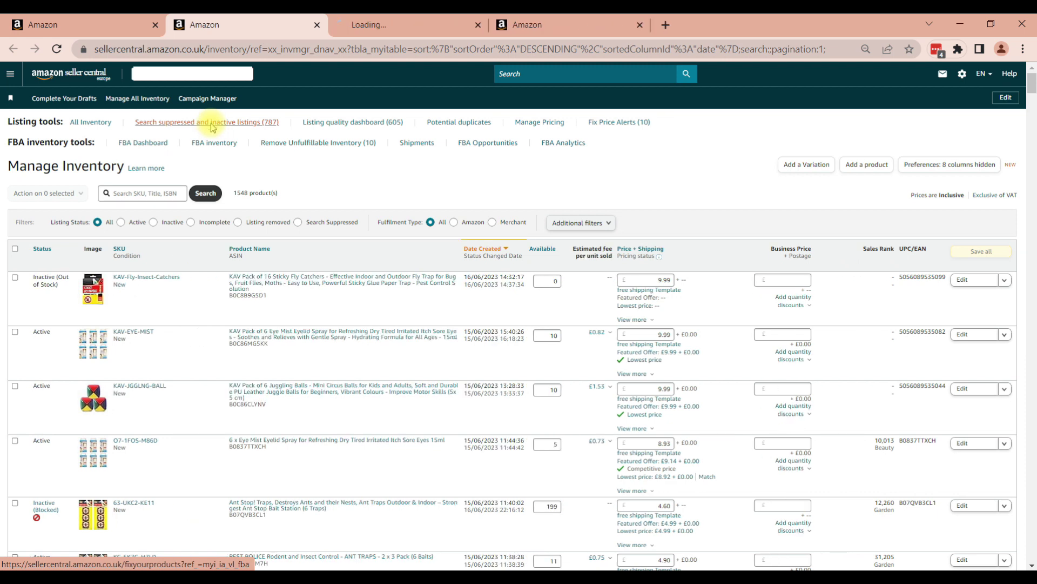
Filter to search-suppressed listings, search inventory for B09KNDKYYH and expand its variations
left_click(406, 24)
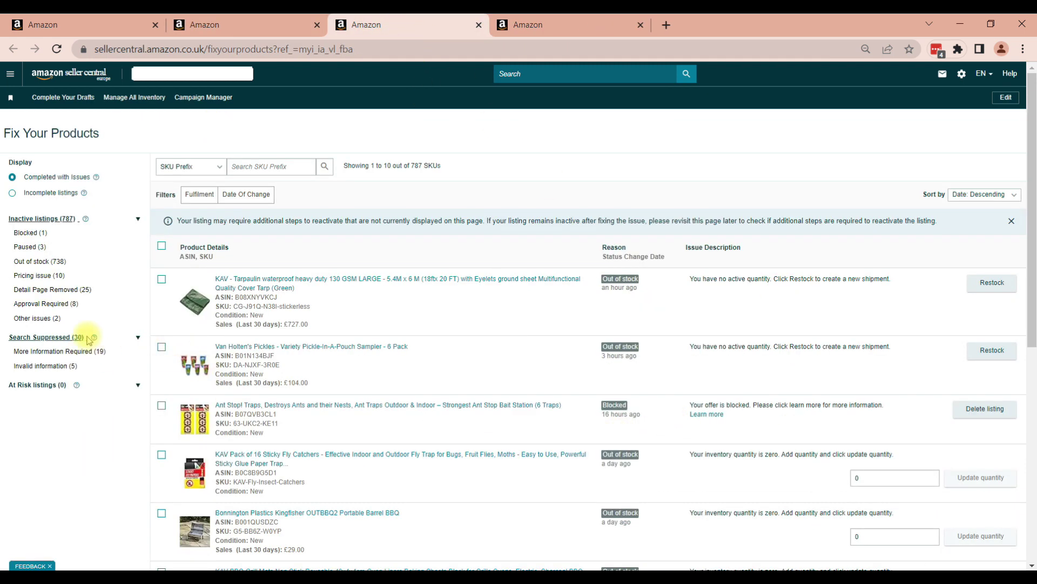
left_click(46, 336)
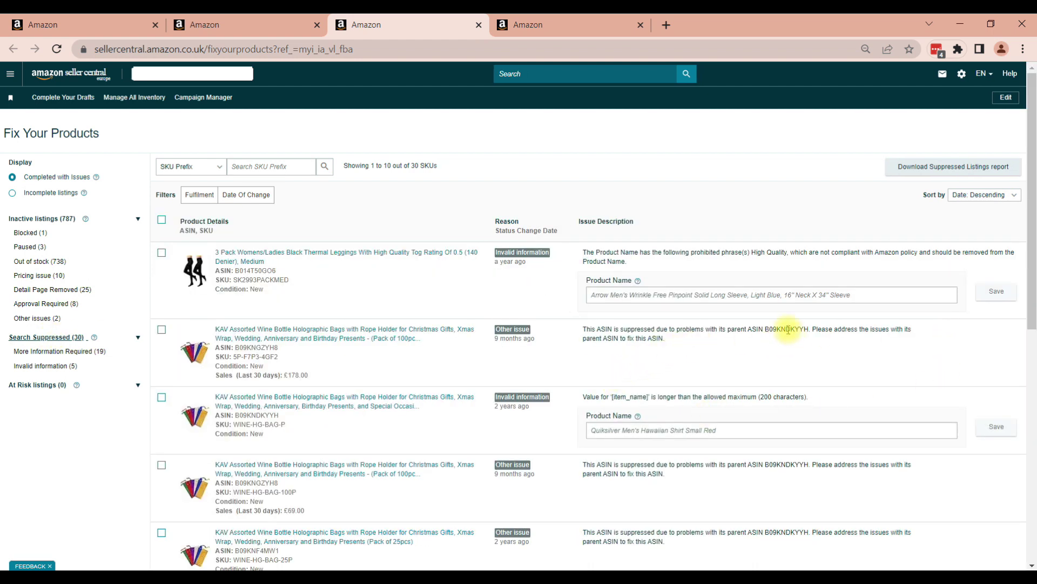
left_click(243, 25)
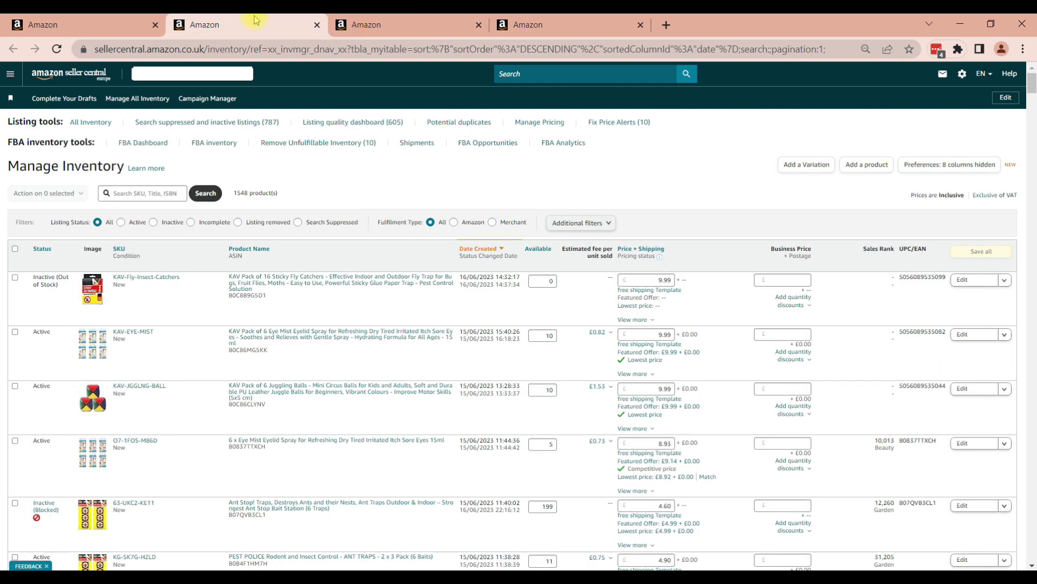
left_click(147, 192)
type("B09KNDKYYH")
left_click(205, 193)
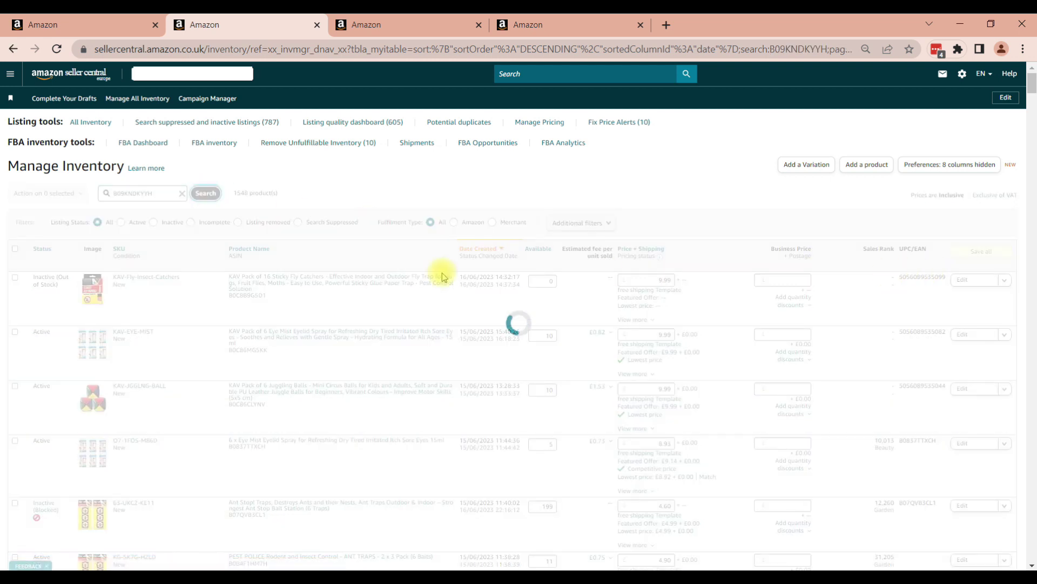
left_click(26, 280)
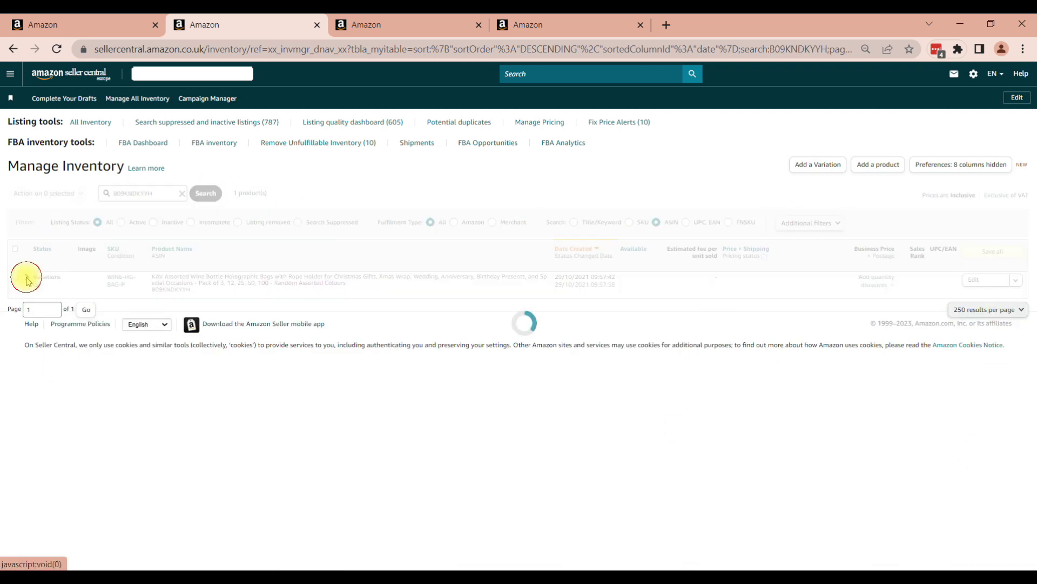
scroll(139, 399, "down", 3)
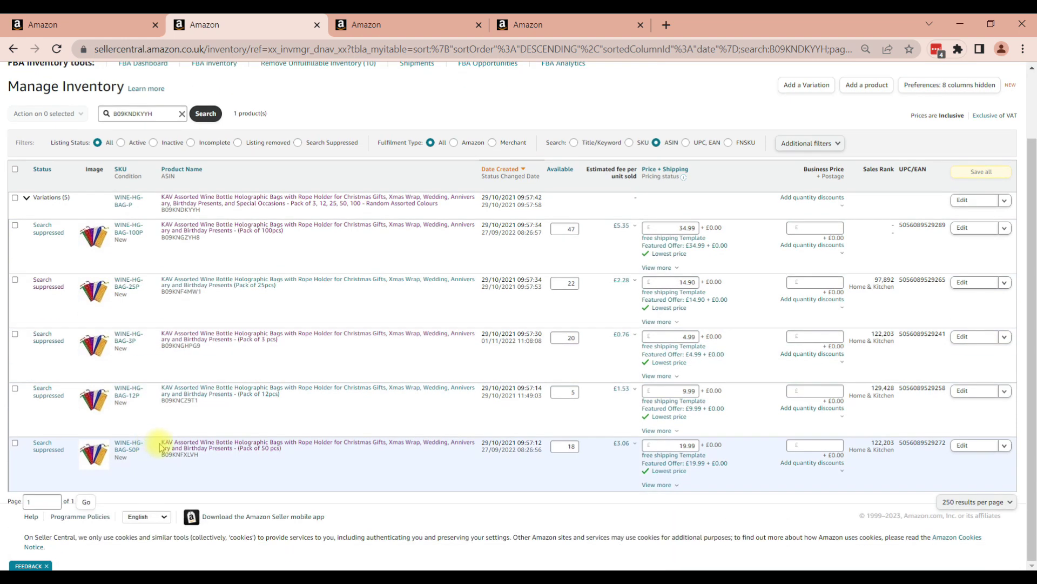
scroll(139, 399, "up", 3)
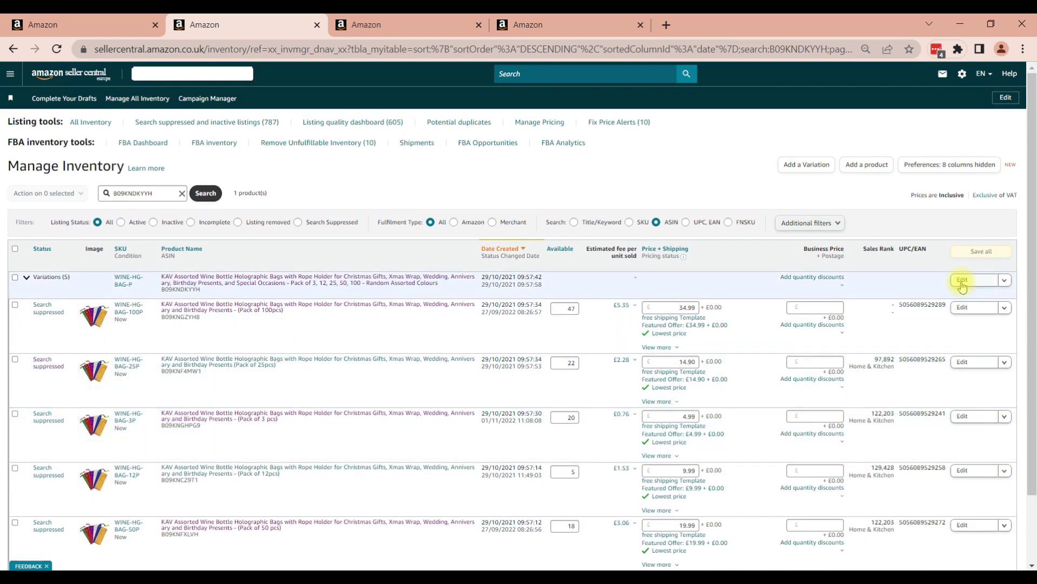
Open the parent listing's editor and replace the over-long title with a shorter one
left_click(964, 280, "ctrl")
left_click(715, 27)
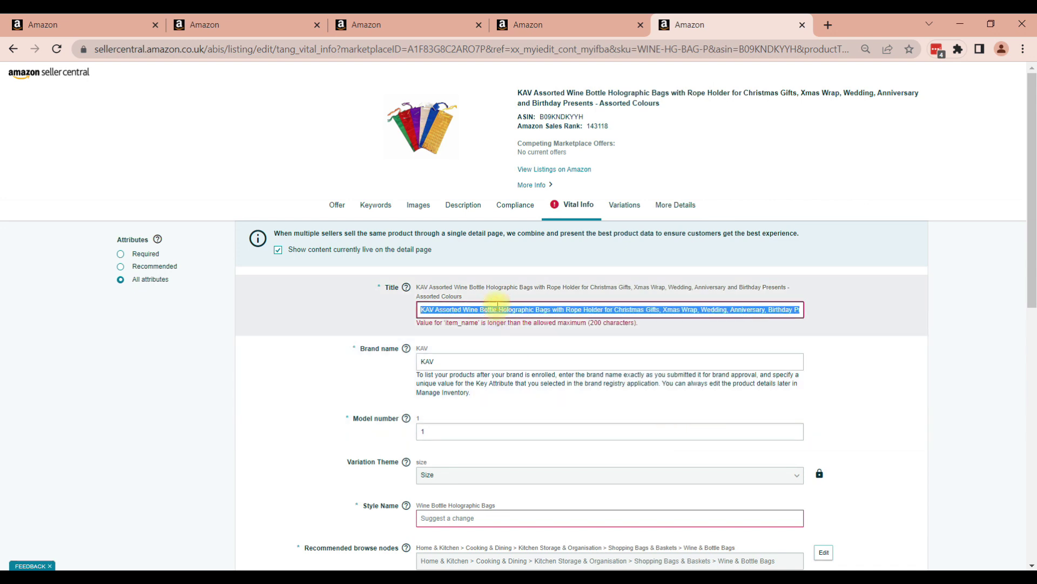
key("ctrl+v")
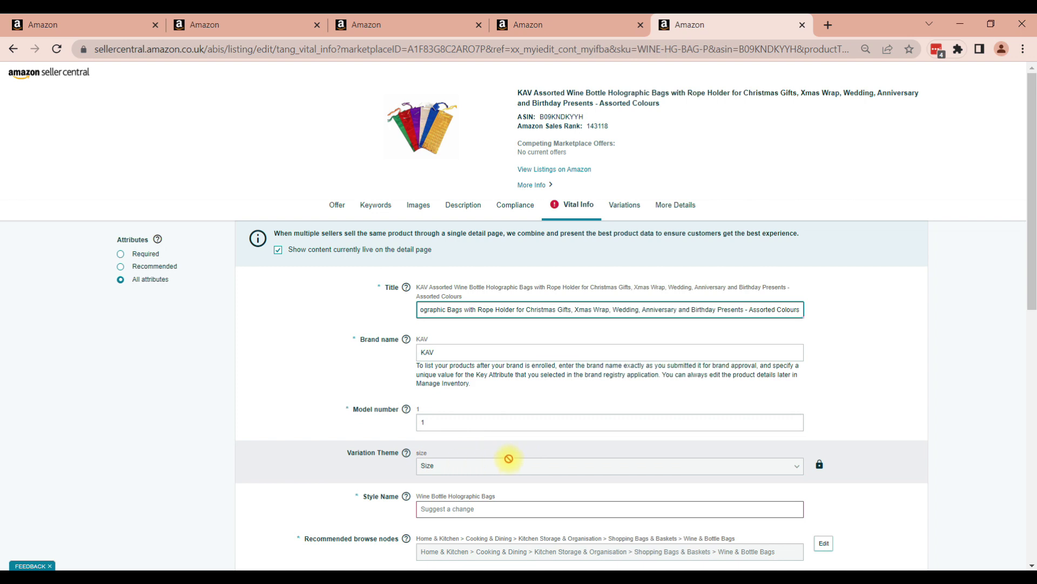
scroll(508, 458, "down", 2)
Set the style name to 'Wine Bottle Holographic Bags' and the department to Unisex
triple_click(442, 339)
key("ctrl+c")
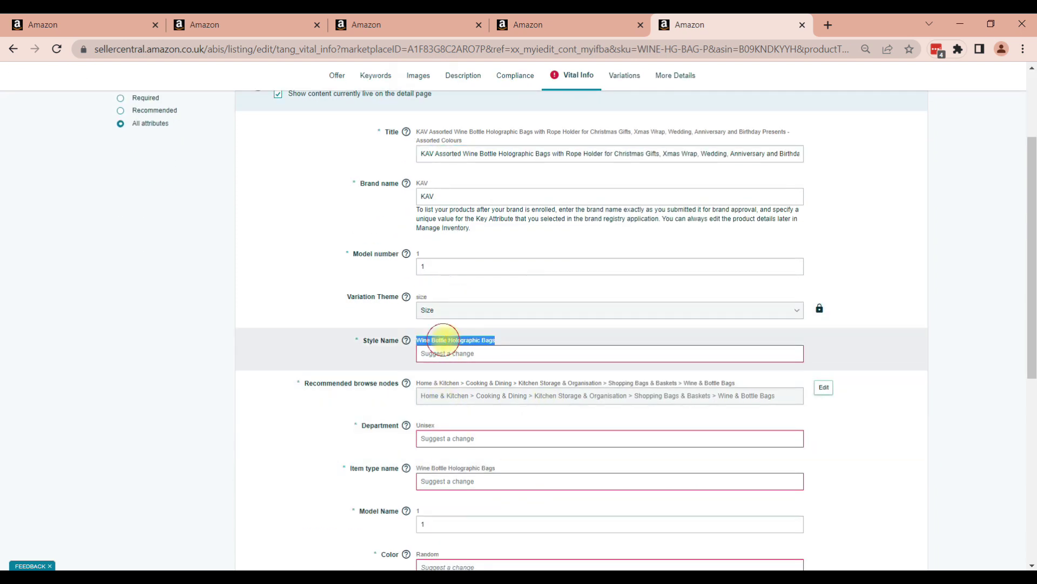
left_click(468, 354)
key("ctrl+v")
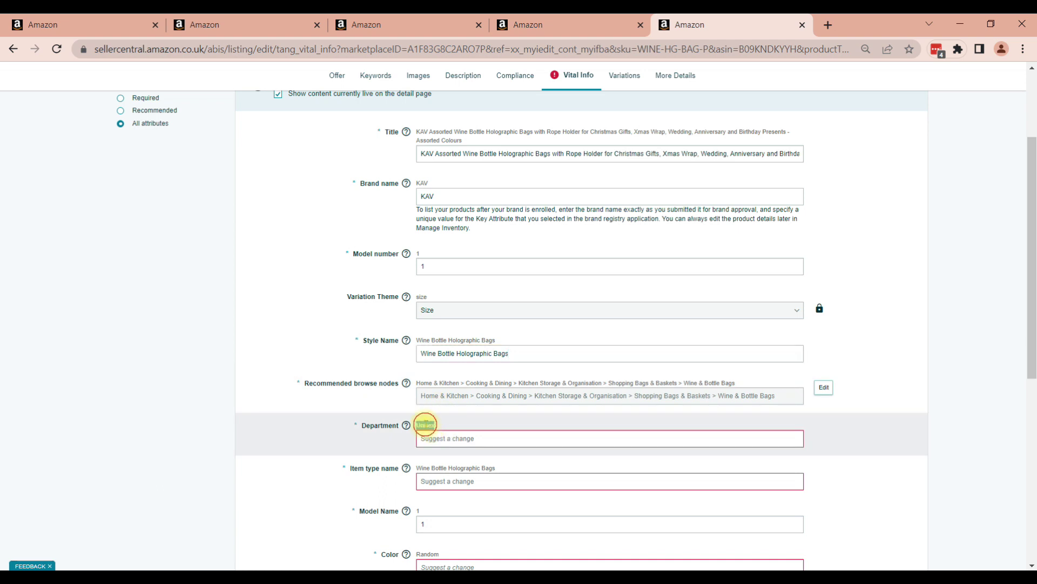
left_click(449, 439)
type("Unisex")
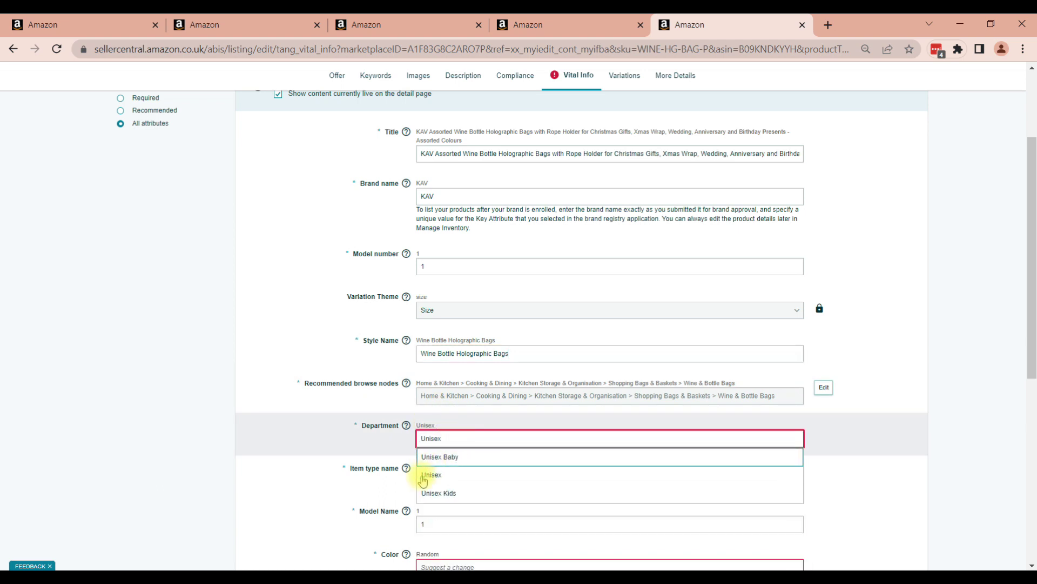
left_click(438, 480)
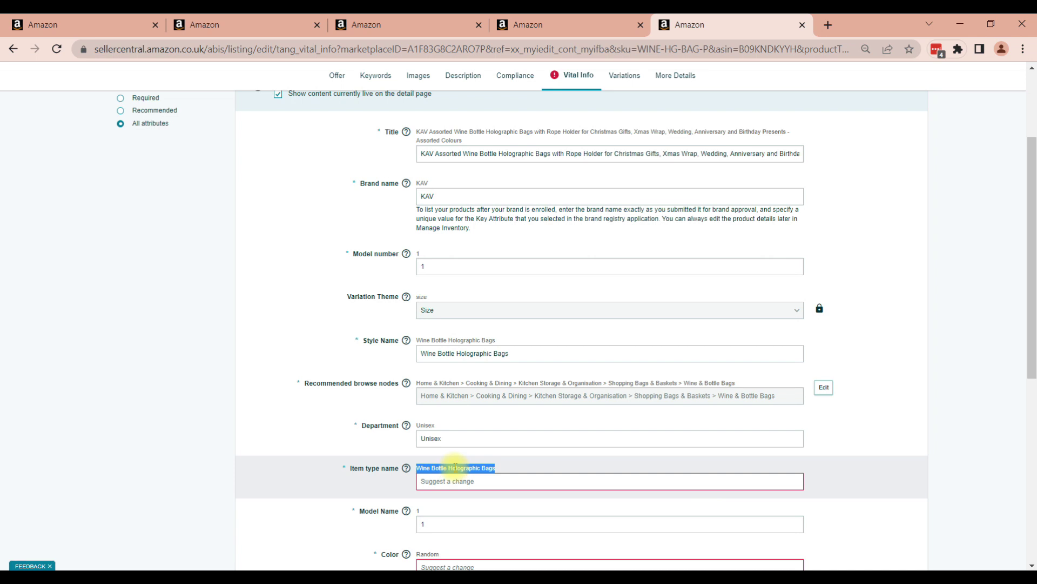
Fill in the suggested item type name, Multicolor standard colour and Holographic Paper material
key("ctrl+v")
left_click(632, 463)
scroll(519, 437, "down", 5)
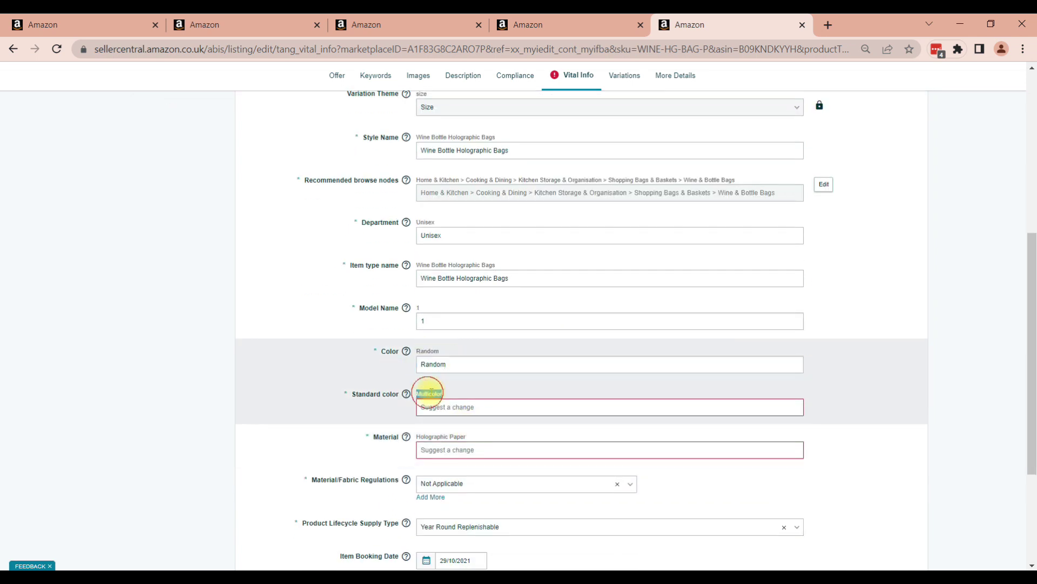
left_click(454, 406)
left_click(449, 430)
left_click(486, 449)
scroll(729, 406, "down", 5)
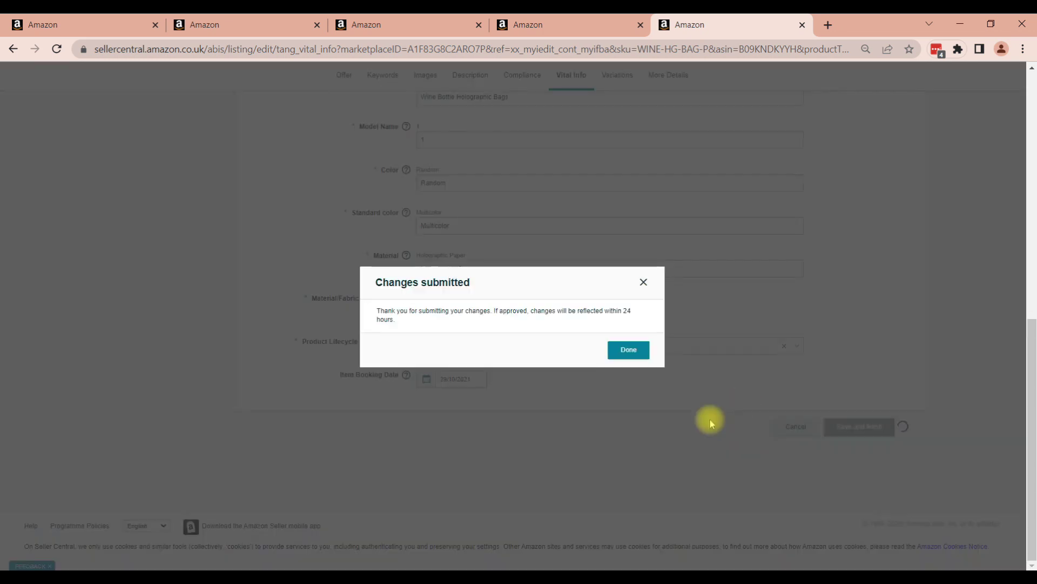
Dismiss the 'Changes submitted' confirmation with Done
left_click(628, 350)
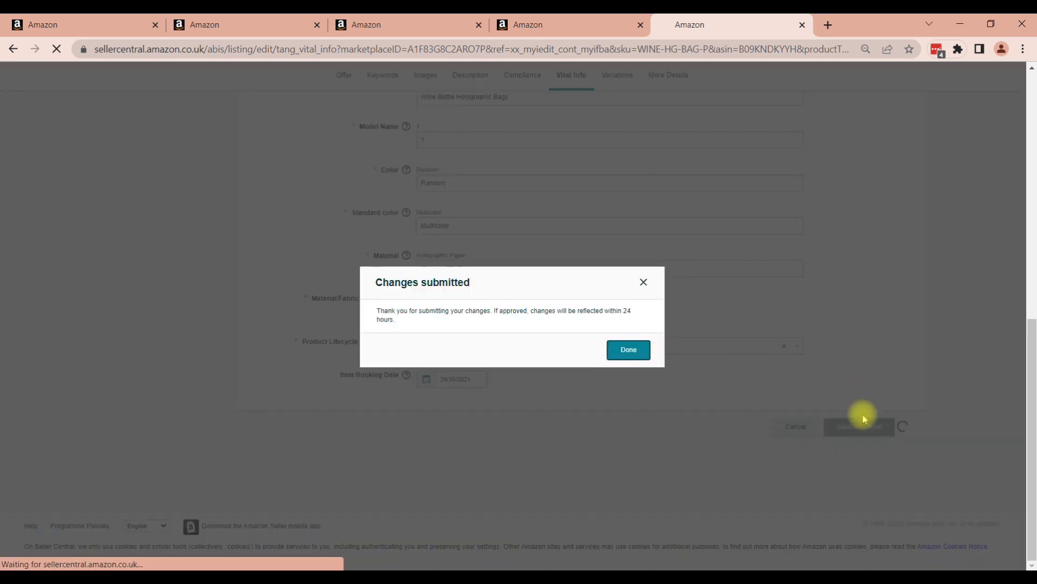